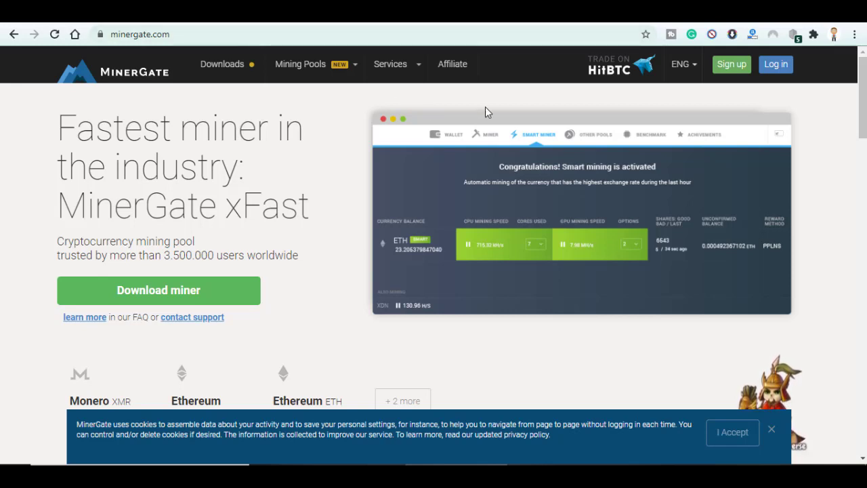
# Step: Scroll the MinerGate home page down to Supported currencies and the HitBTC Bitcoin and Monero XMR prices
pyautogui.scroll(-2, 484, 107)
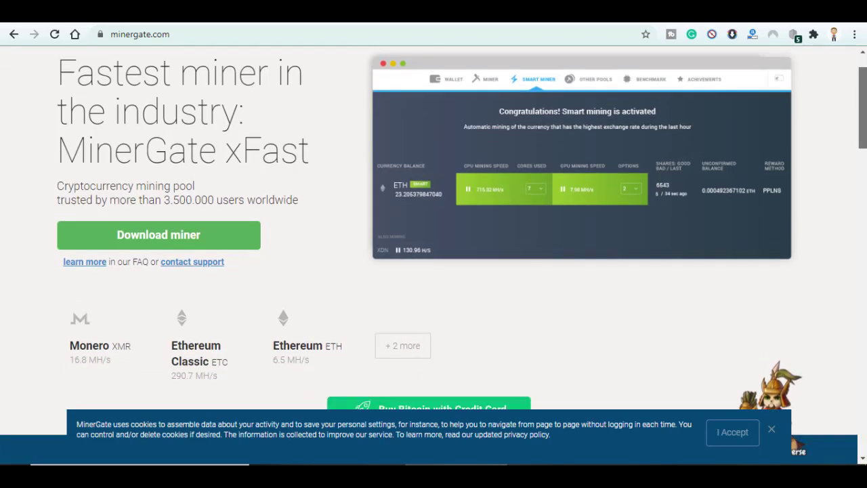
pyautogui.scroll(-3, 433, 227)
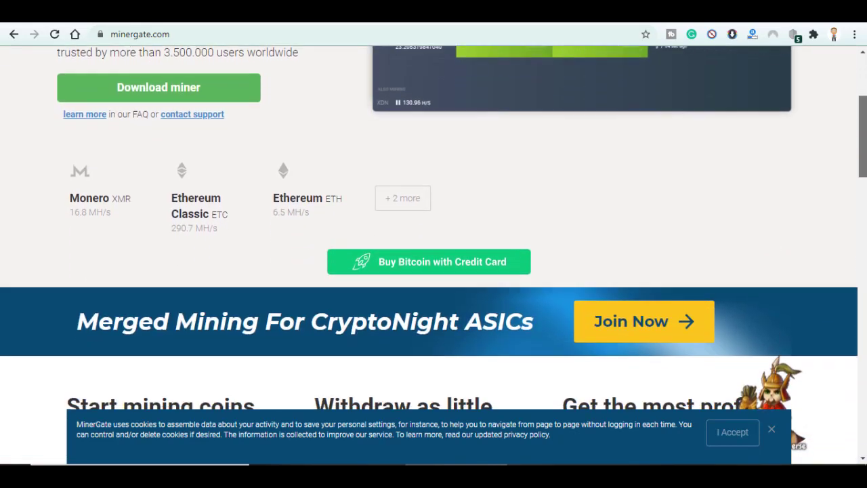
pyautogui.scroll(-1, 433, 227)
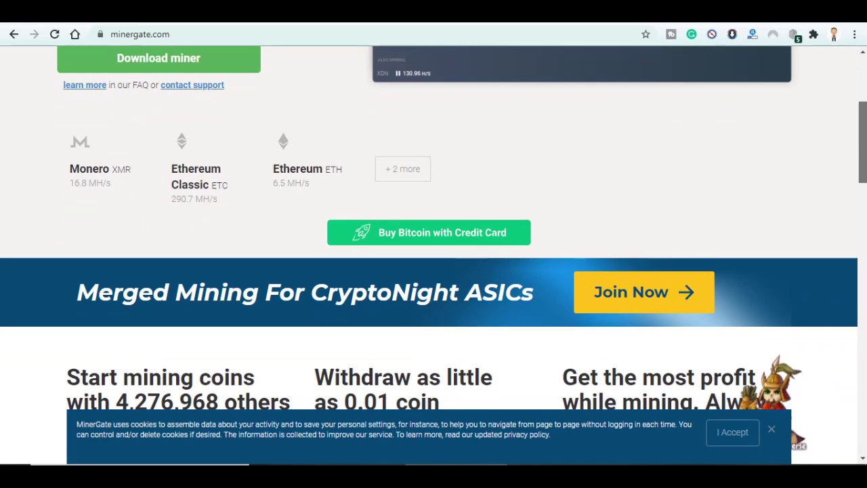
pyautogui.scroll(-2, 433, 227)
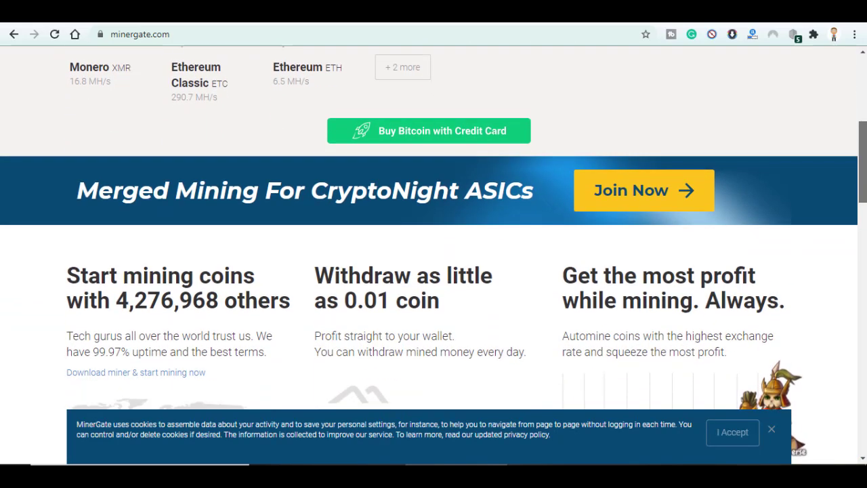
pyautogui.scroll(-1, 434, 227)
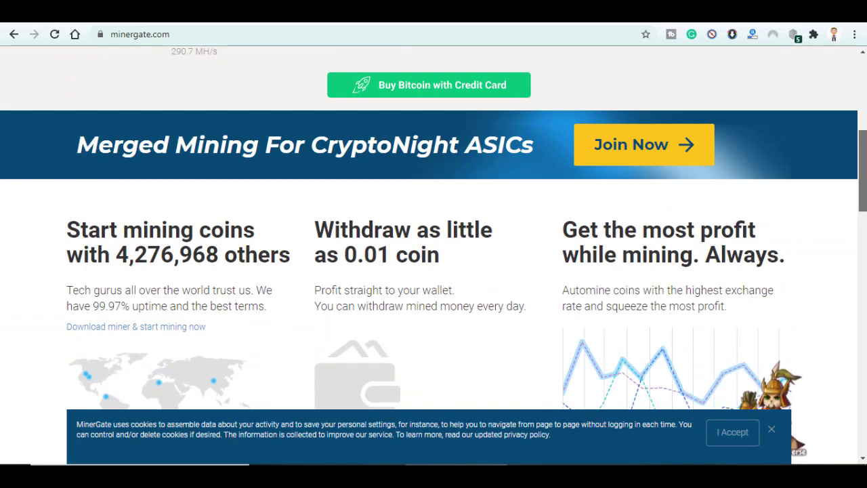
pyautogui.scroll(-1, 434, 227)
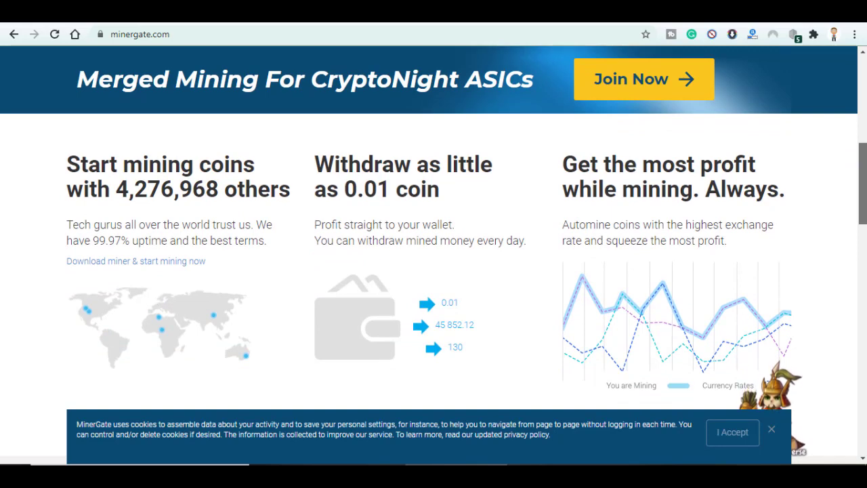
pyautogui.scroll(-1, 433, 250)
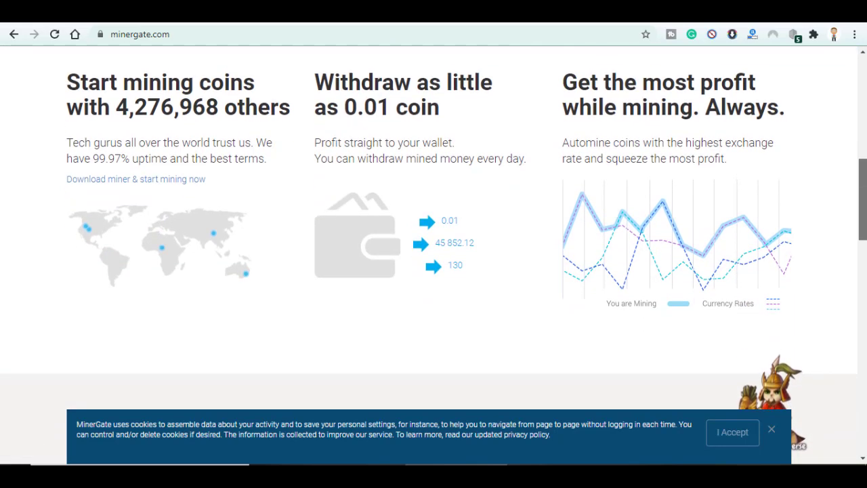
pyautogui.scroll(-1, 433, 251)
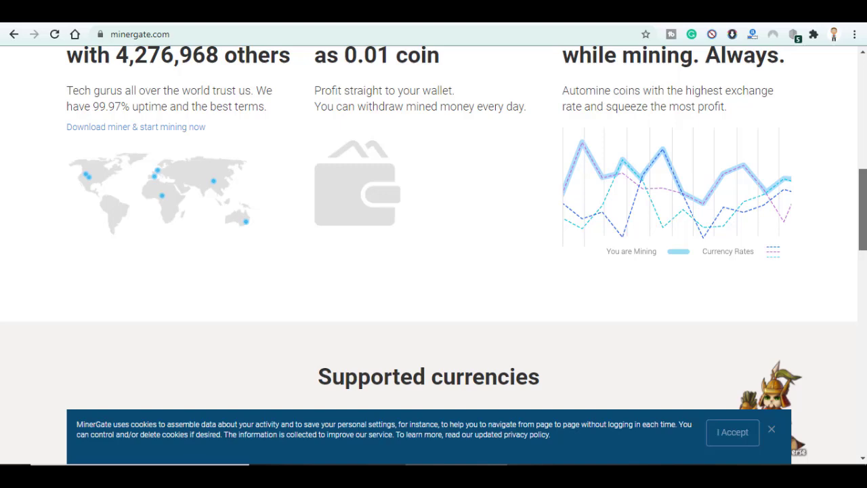
pyautogui.scroll(-1, 433, 251)
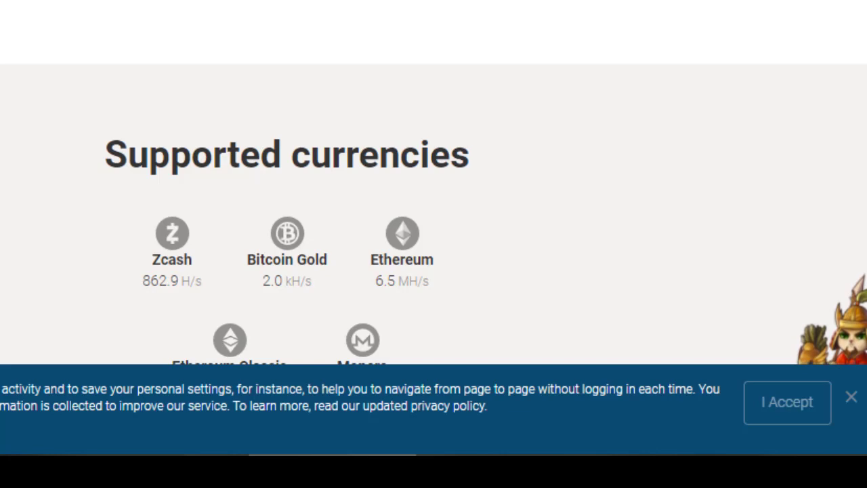
pyautogui.scroll(-2, 434, 251)
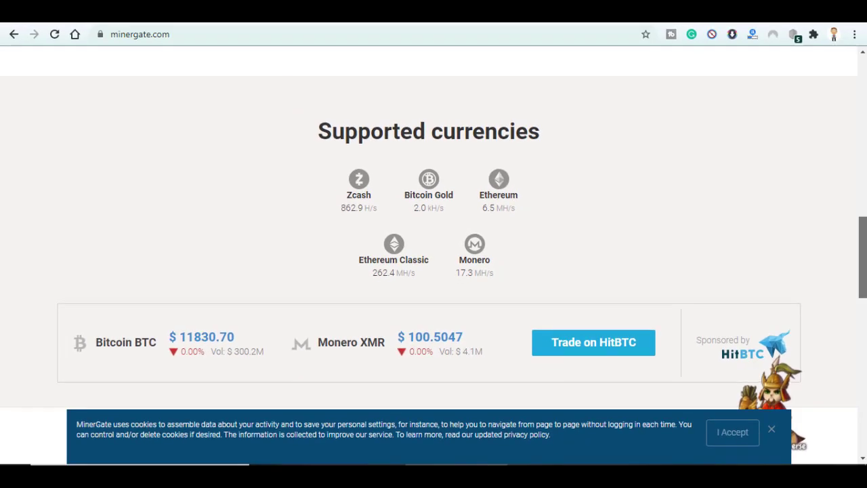
pyautogui.scroll(-2, 434, 237)
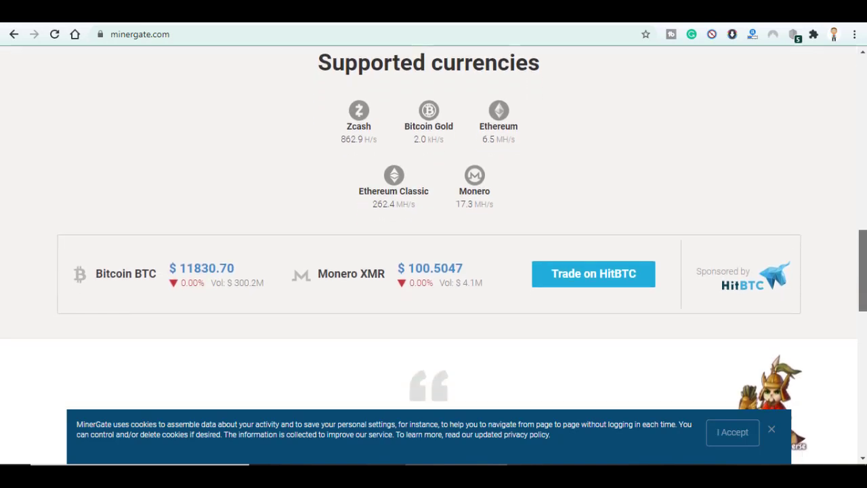
pyautogui.scroll(-1, 433, 237)
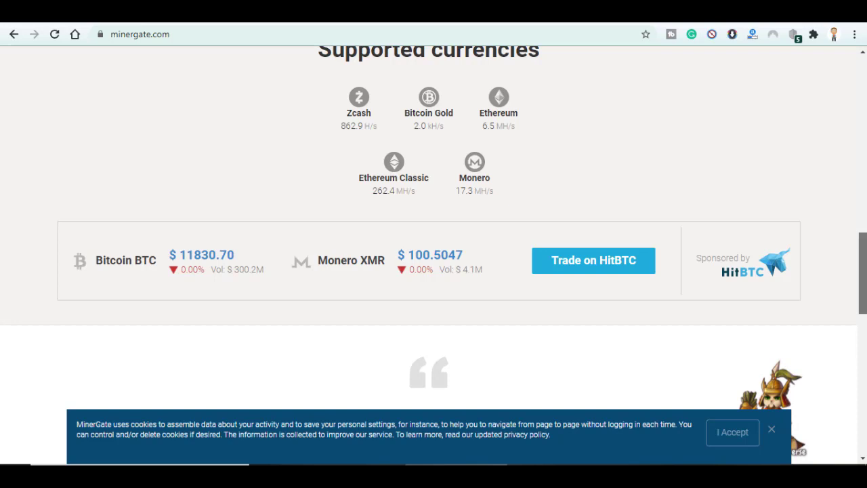
pyautogui.scroll(-1, 433, 237)
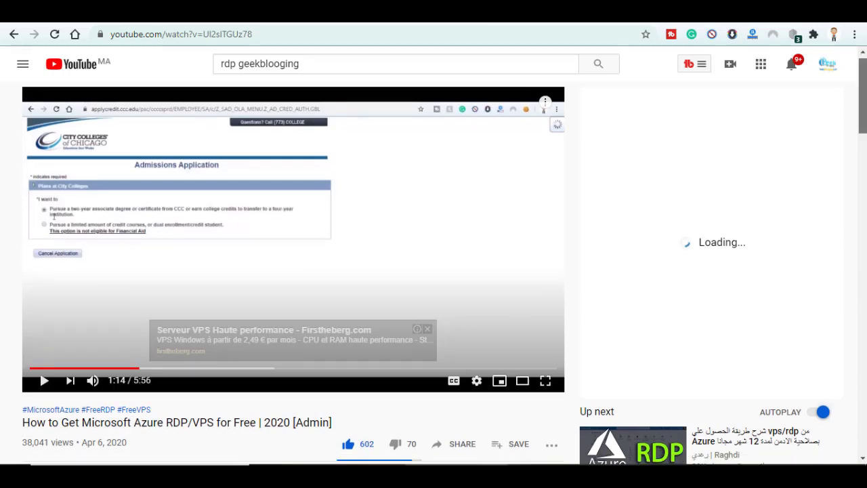
# Step: Scroll through the 'How to Get Microsoft Azure RDP/VPS for Free' YouTube video page
pyautogui.scroll(-1, 434, 271)
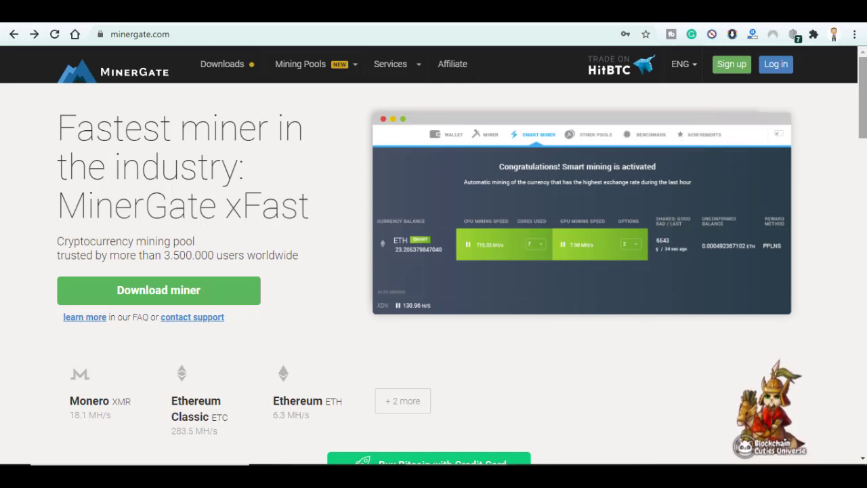
# Step: Open the MinerGate sign-up form with autofilled email and strong password, down to the reCAPTCHA
pyautogui.click(730, 68)
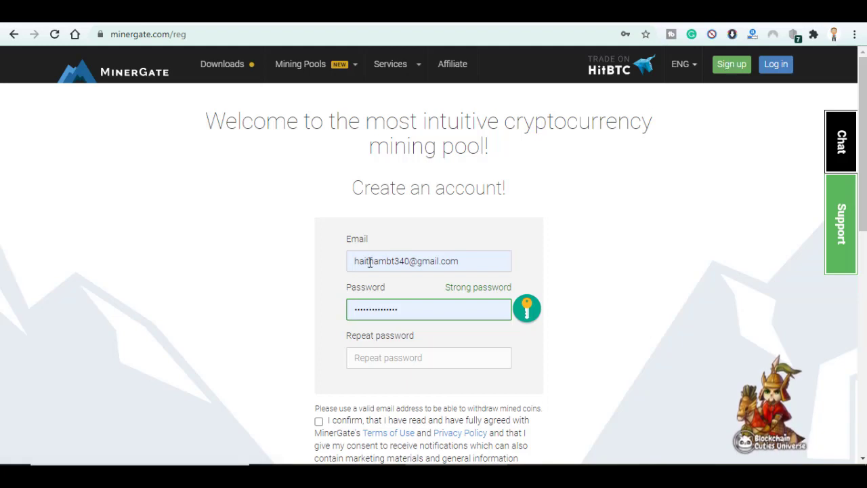
pyautogui.moveTo(345, 238); pyautogui.dragTo(368, 239)
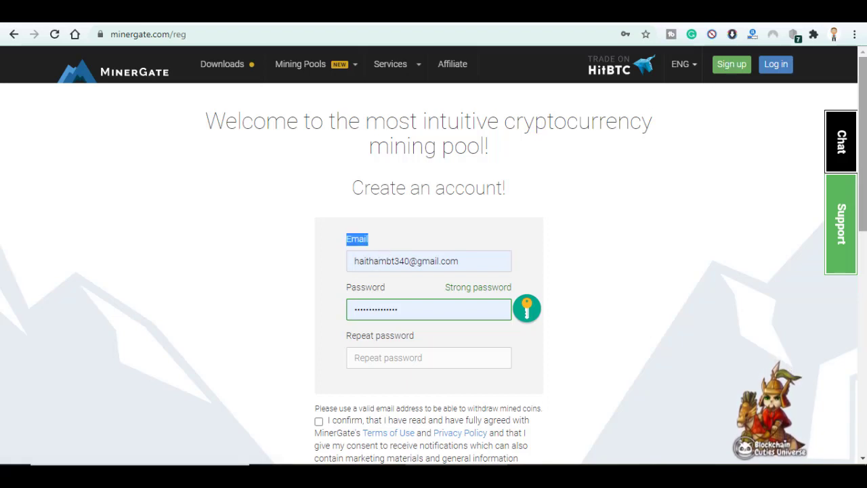
pyautogui.scroll(-3, 433, 305)
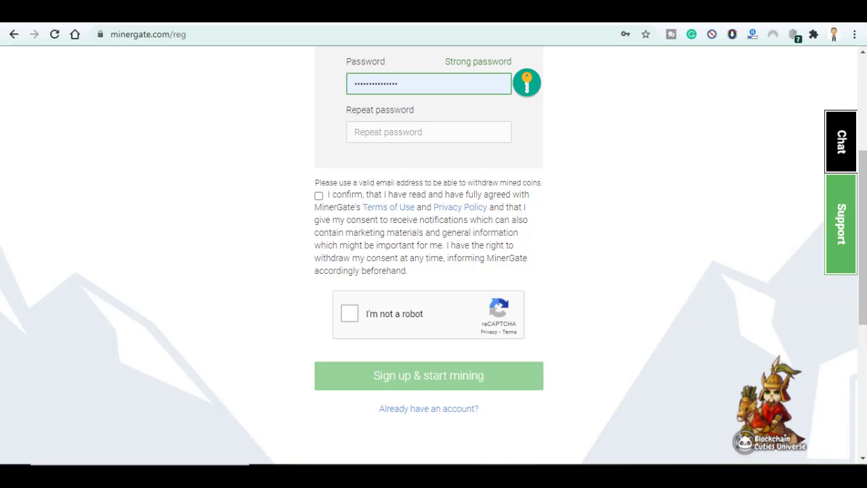
# Step: Find Remote Desktop Connection by searching 'remot' and connect to the recent server
pyautogui.press('super')
pyautogui.write('remot')
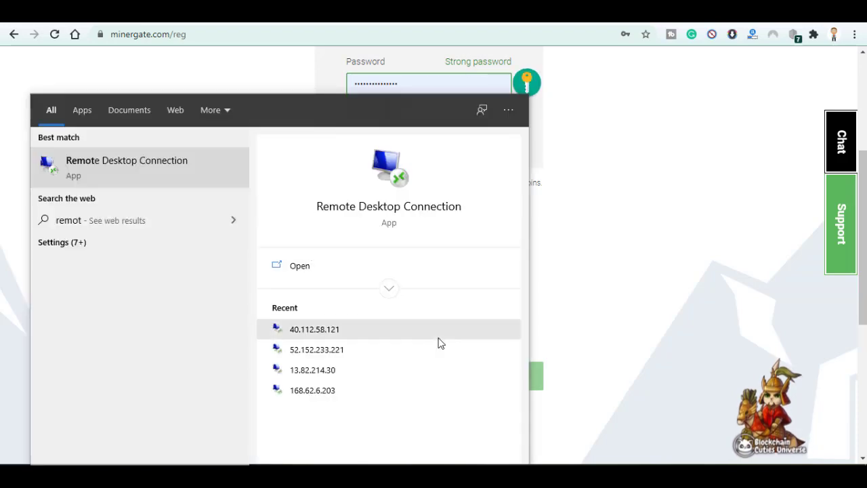
pyautogui.click(438, 338)
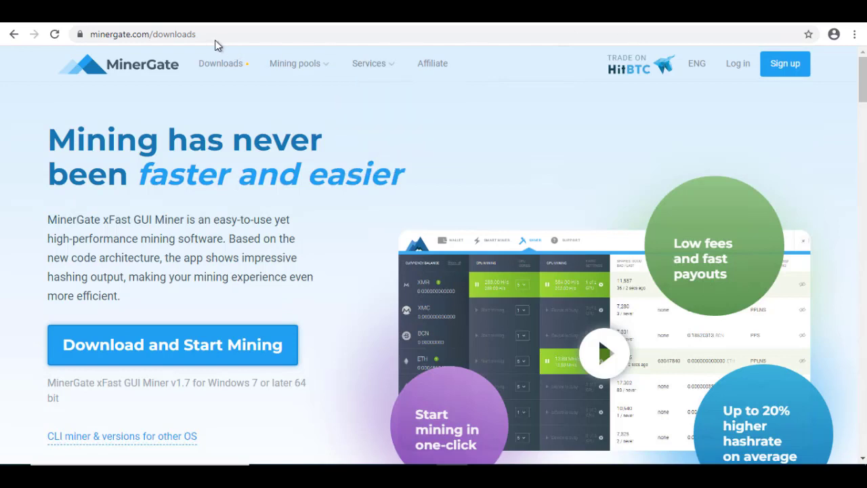
# Step: Select the MinerGate downloads page URL in the Edge address bar
pyautogui.moveTo(216, 34); pyautogui.dragTo(88, 35)
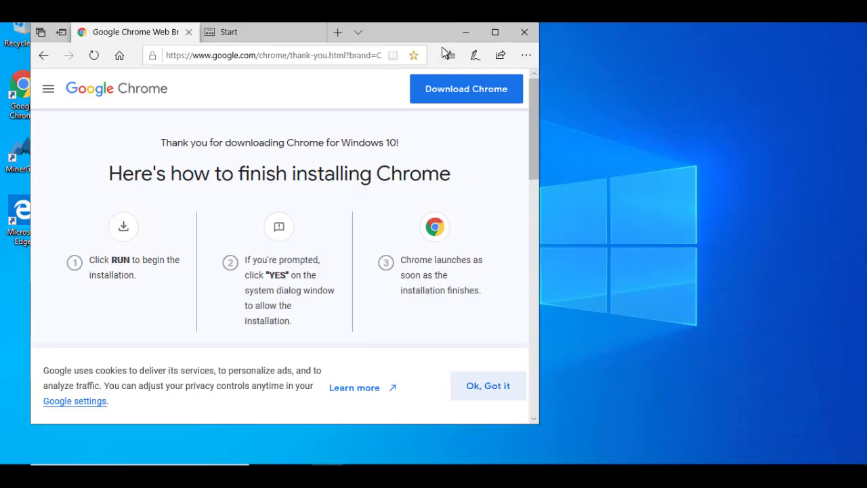
# Step: Minimize Edge, launch MinerGate xFast Miner for XMR smart mining, and view all mineable currencies
pyautogui.click(466, 33)
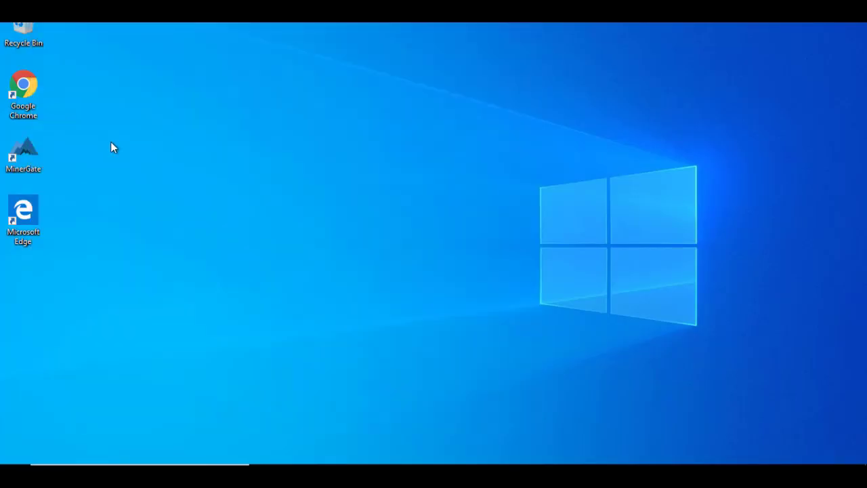
pyautogui.doubleClick(26, 159)
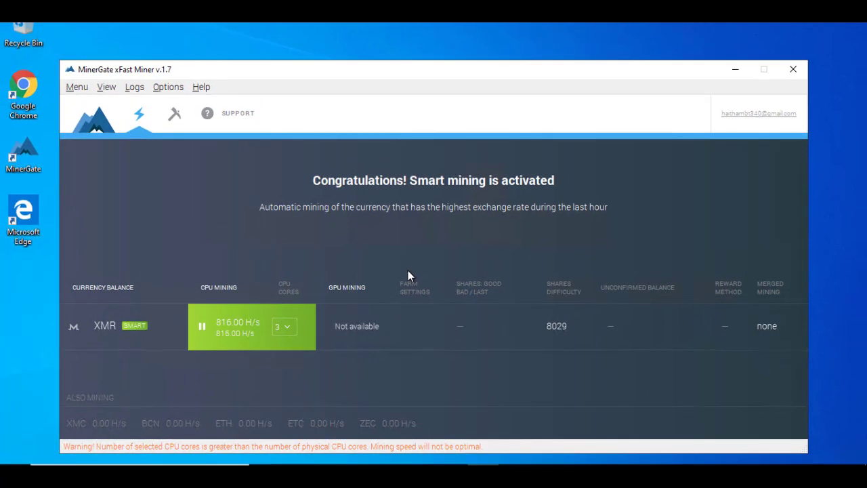
pyautogui.click(174, 113)
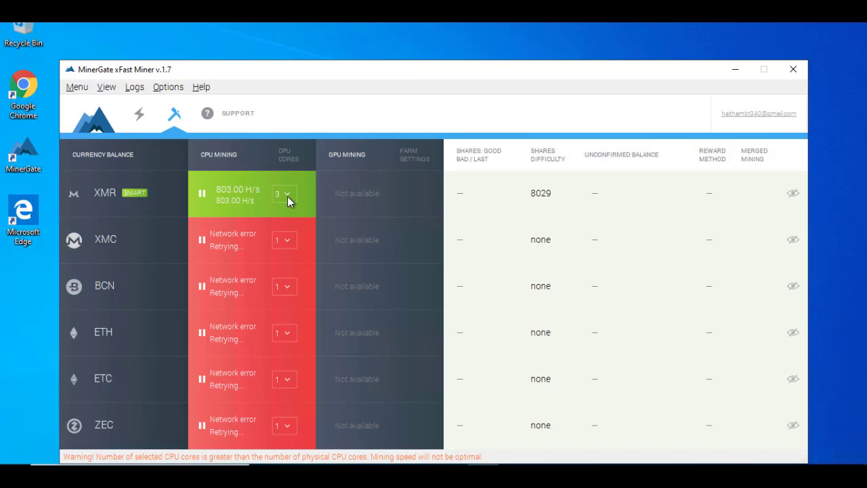
# Step: Cancel out of Recycle Bin properties, then review System specs: Windows 10 Pro, Xeon Platinum 8171M, 16 GB RAM
pyautogui.click(33, 39)
pyautogui.rightClick(32, 39)
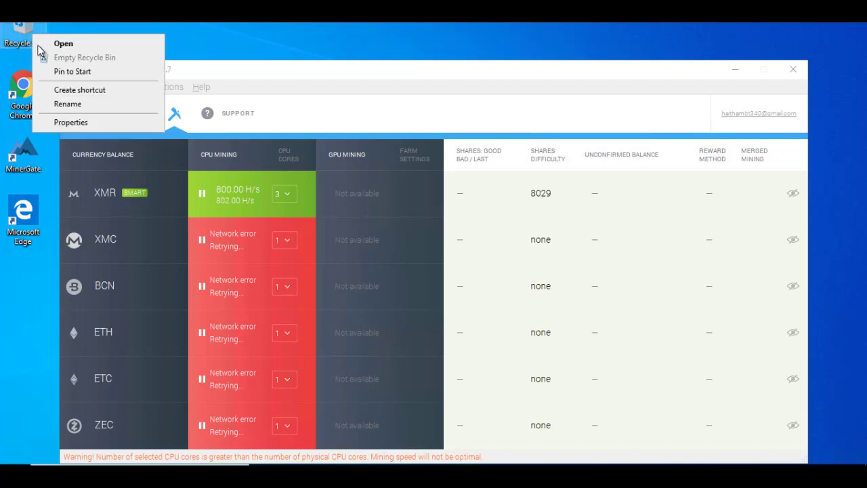
pyautogui.click(67, 121)
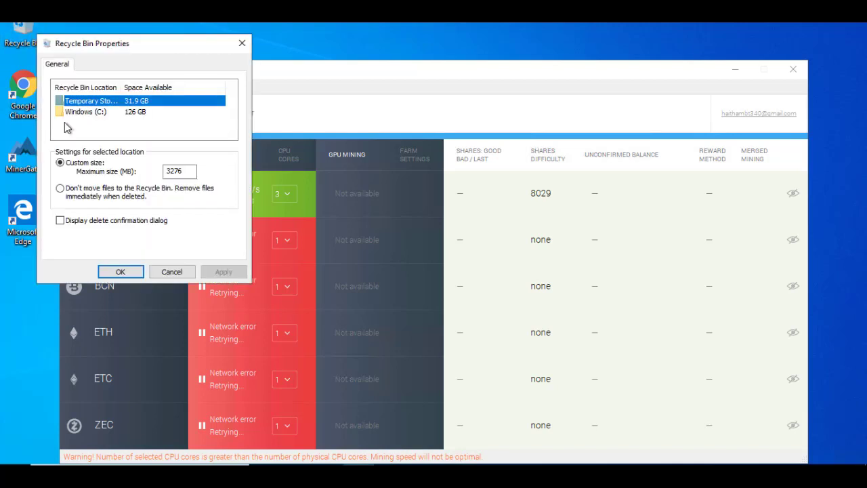
pyautogui.click(175, 271)
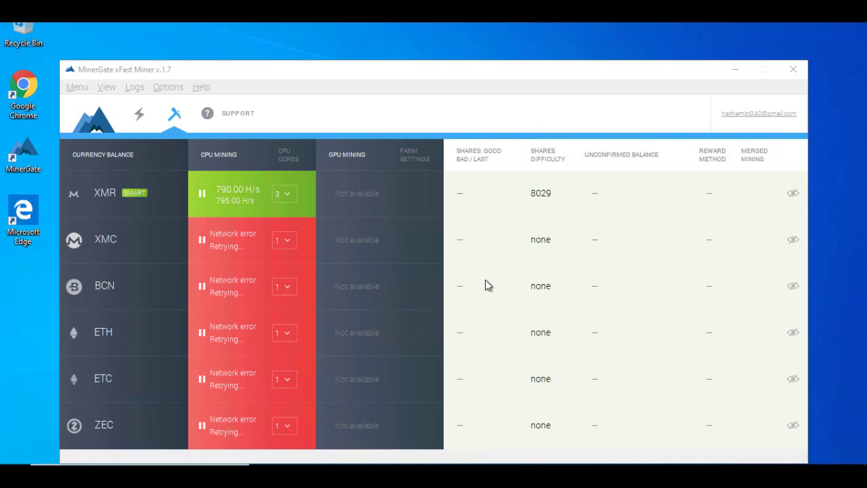
pyautogui.press('super+Pause')
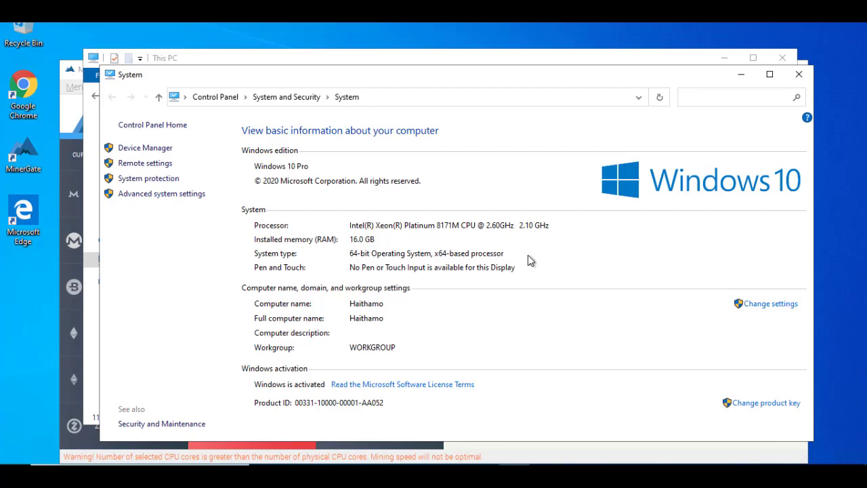
pyautogui.click(798, 77)
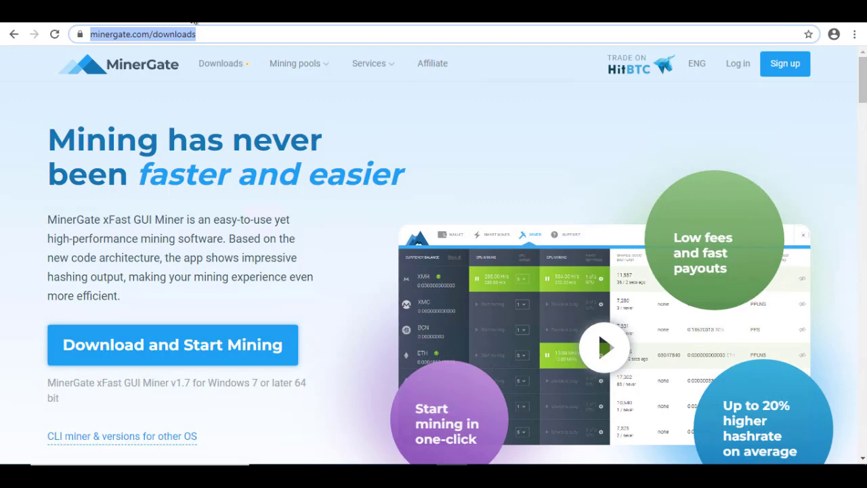
# Step: Search Google for 'speed test' and run the internet speed test
pyautogui.write('speed test')
pyautogui.press('Return')
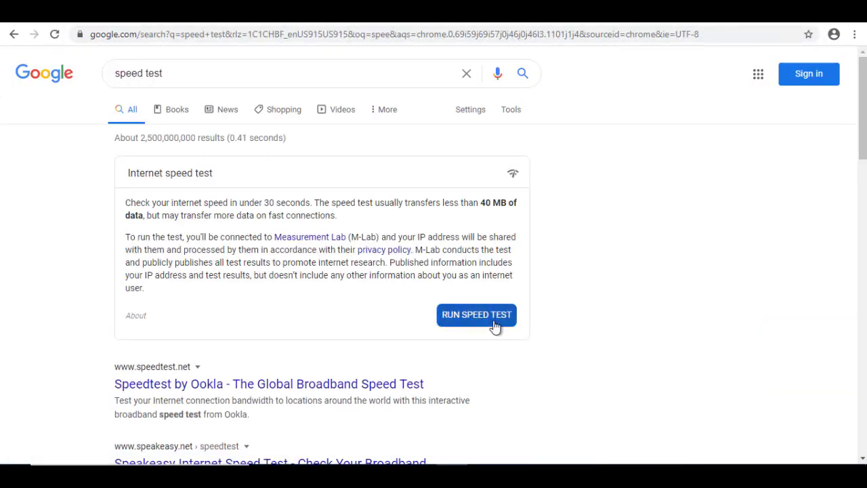
pyautogui.click(495, 326)
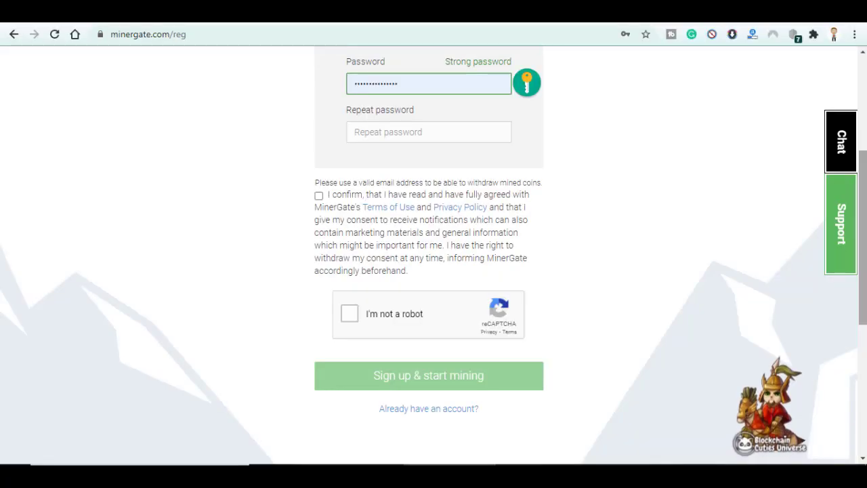
# Step: Scroll the dashboard to the Monero panel showing online at 803.1 H/s, then back to the top
pyautogui.scroll(4, 797, 66)
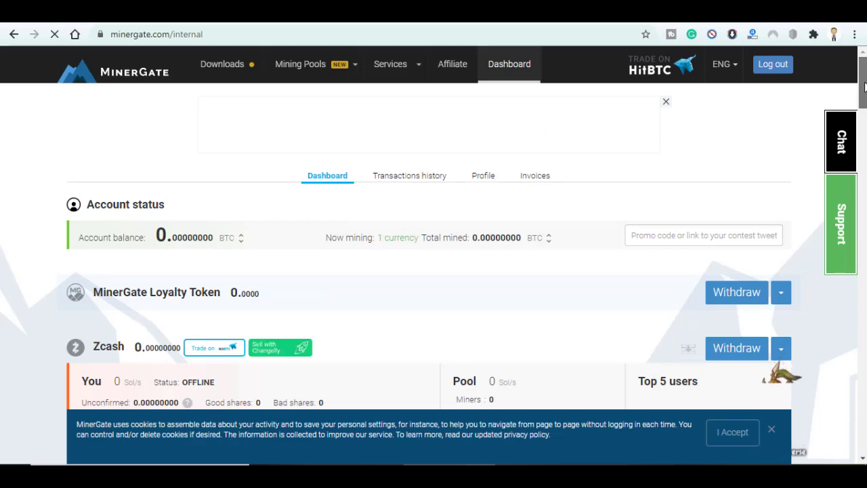
pyautogui.scroll(-1, 864, 86)
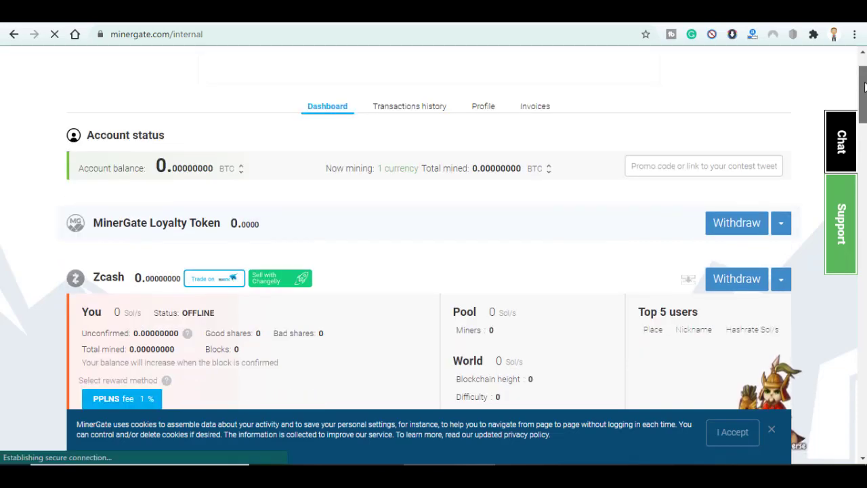
pyautogui.moveTo(864, 90); pyautogui.dragTo(864, 274)
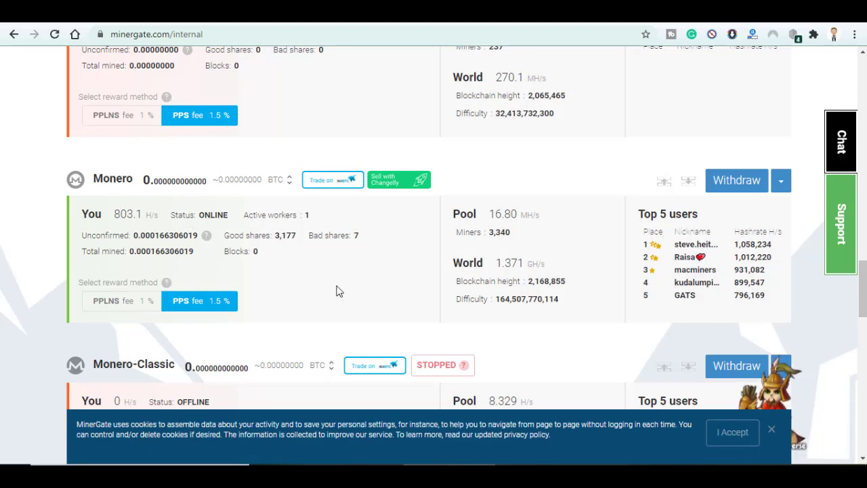
pyautogui.scroll(10, 335, 291)
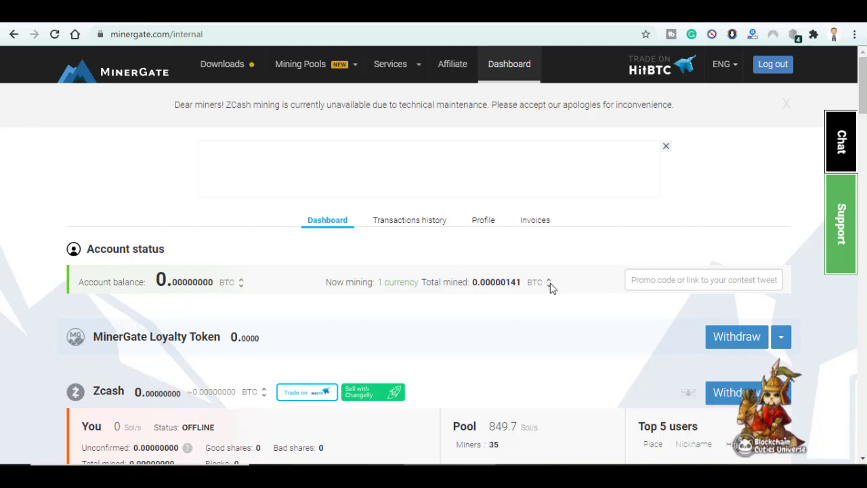
# Step: Switch the Total mined currency from BTC to USD, now reading 0.01669695 USD
pyautogui.click(550, 283)
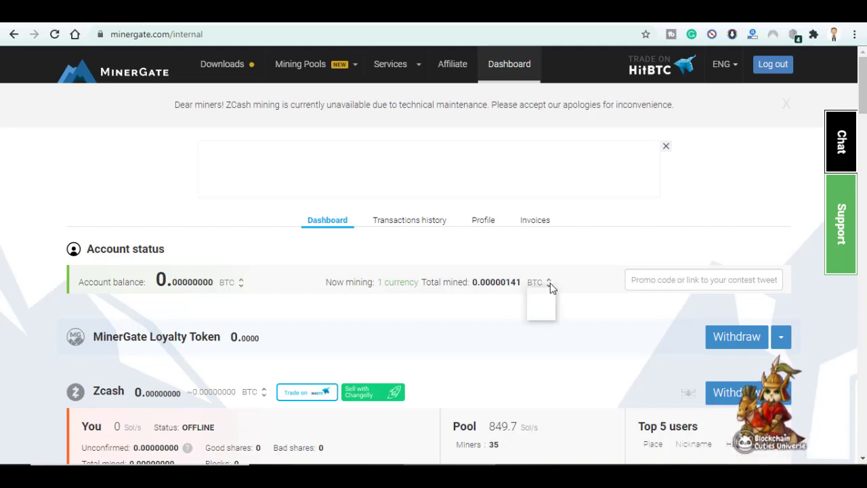
pyautogui.click(541, 308)
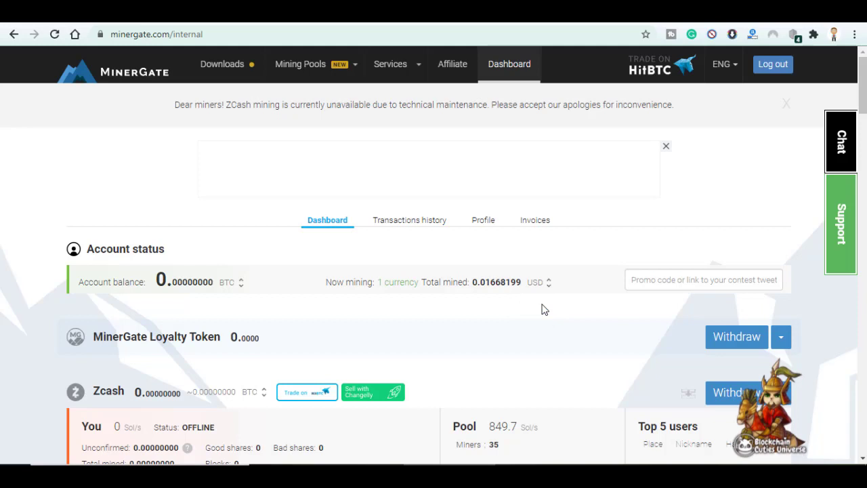
pyautogui.moveTo(489, 283); pyautogui.dragTo(495, 284)
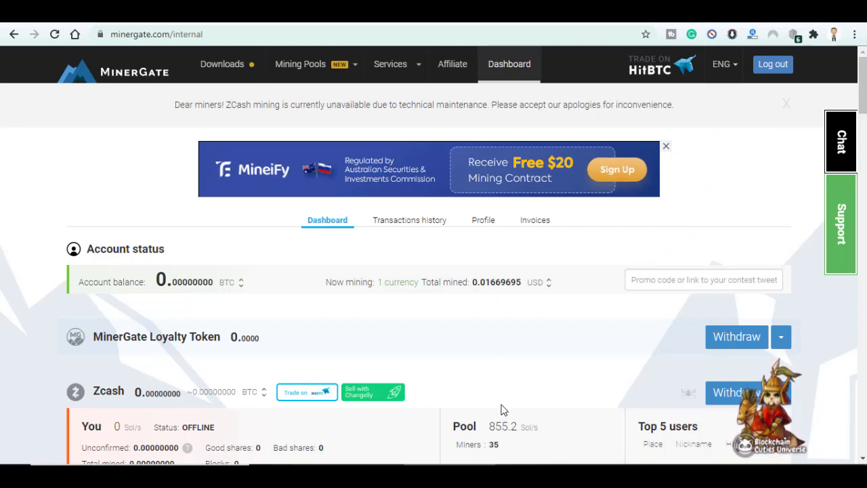
pyautogui.moveTo(716, 397)
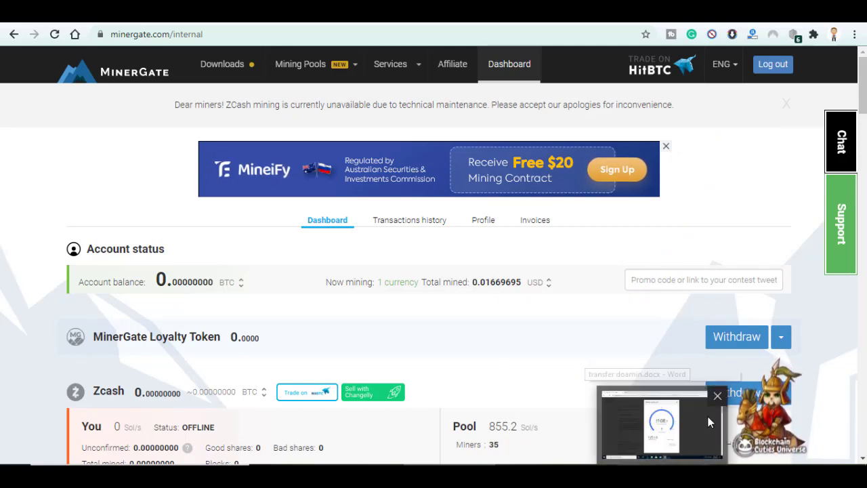
pyautogui.click(717, 398)
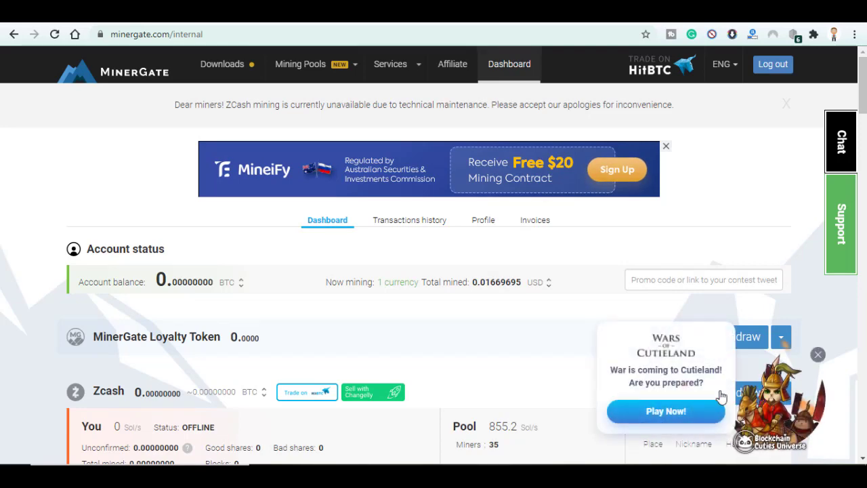
pyautogui.click(864, 202)
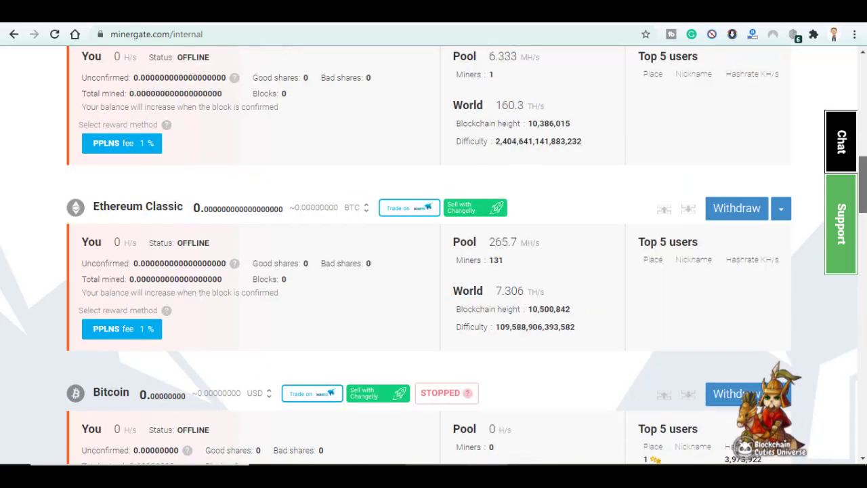
pyautogui.scroll(-3, 864, 324)
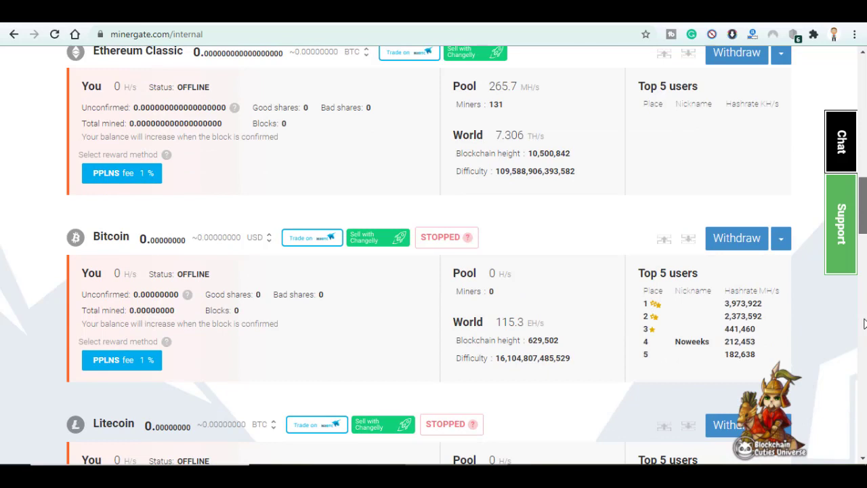
pyautogui.scroll(-5, 864, 324)
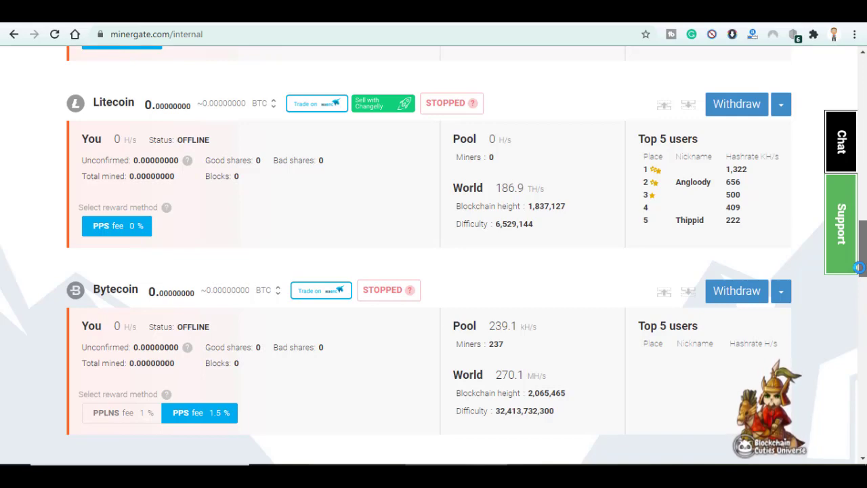
pyautogui.scroll(-5, 858, 267)
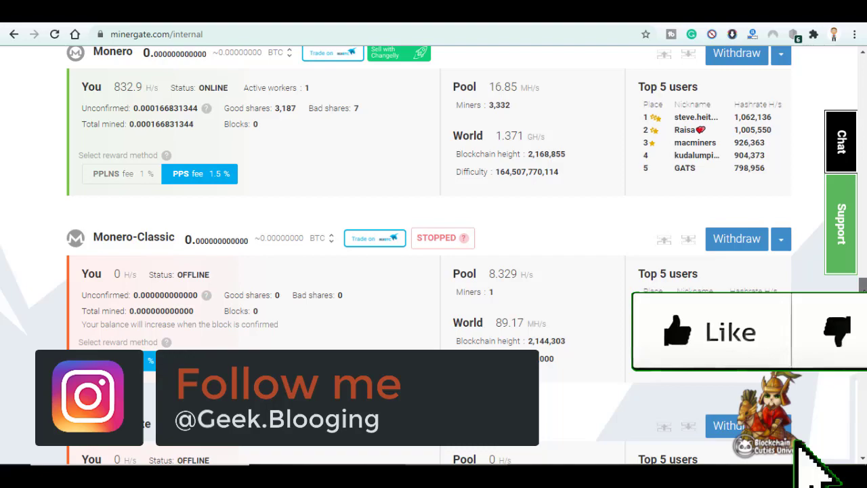
pyautogui.scroll(-7, 433, 244)
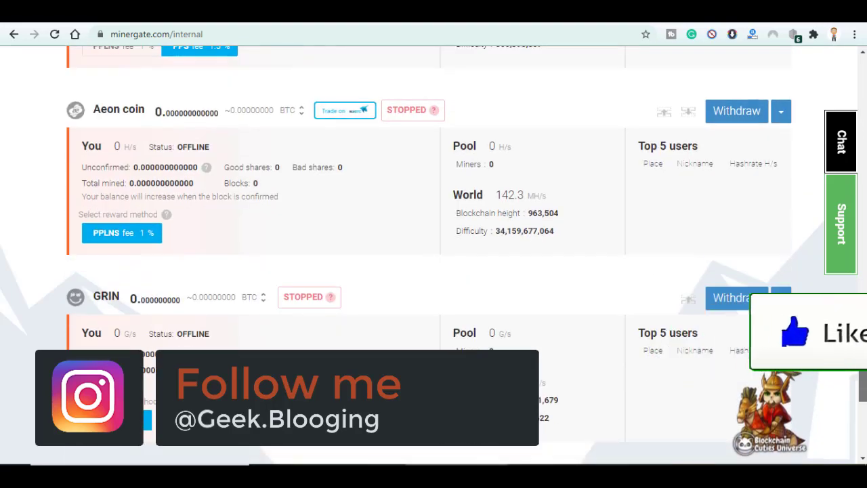
pyautogui.scroll(-3, 434, 244)
pyautogui.scroll(12, 433, 244)
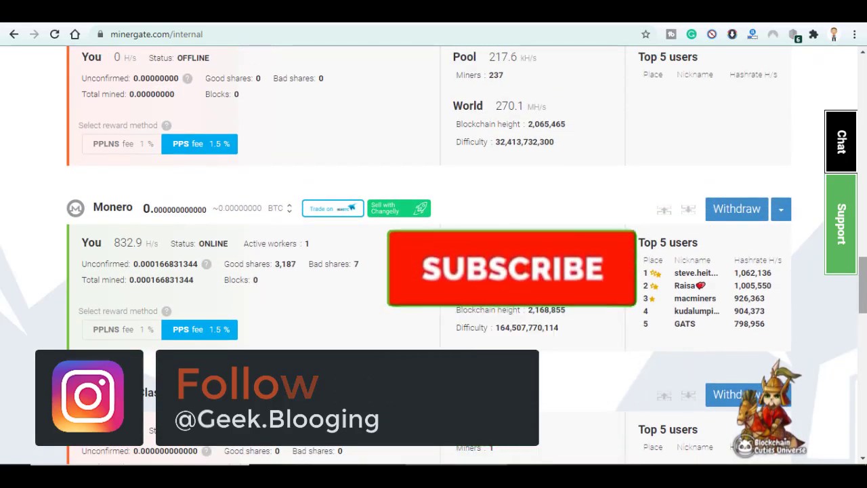